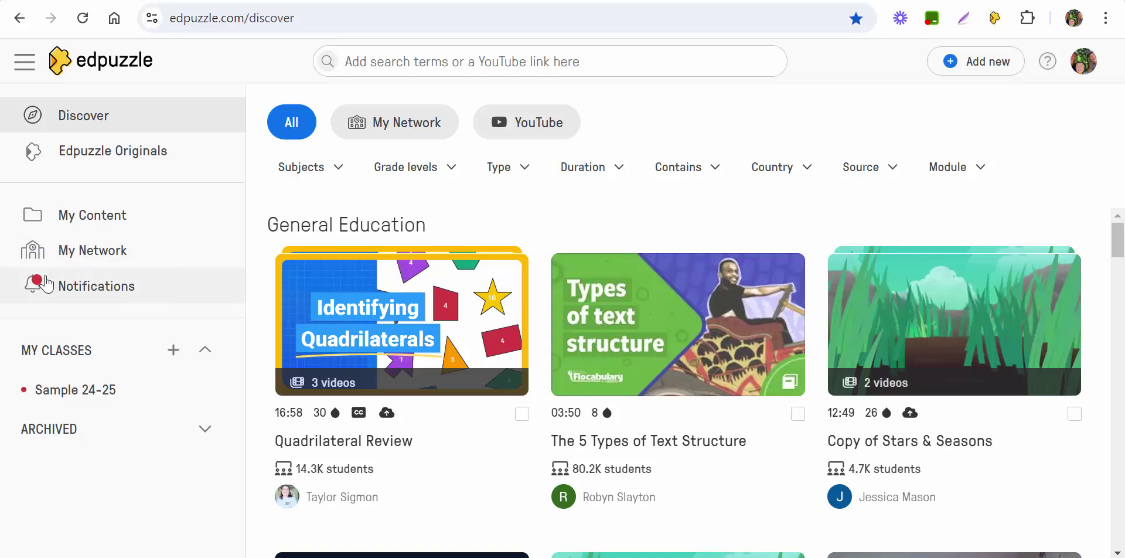
- Check the notifications, open the Solar System 101 | National Geographic assignment in class Sample 24-25, and review its student list
{"action": "left_click", "coordinate": [44, 286]}
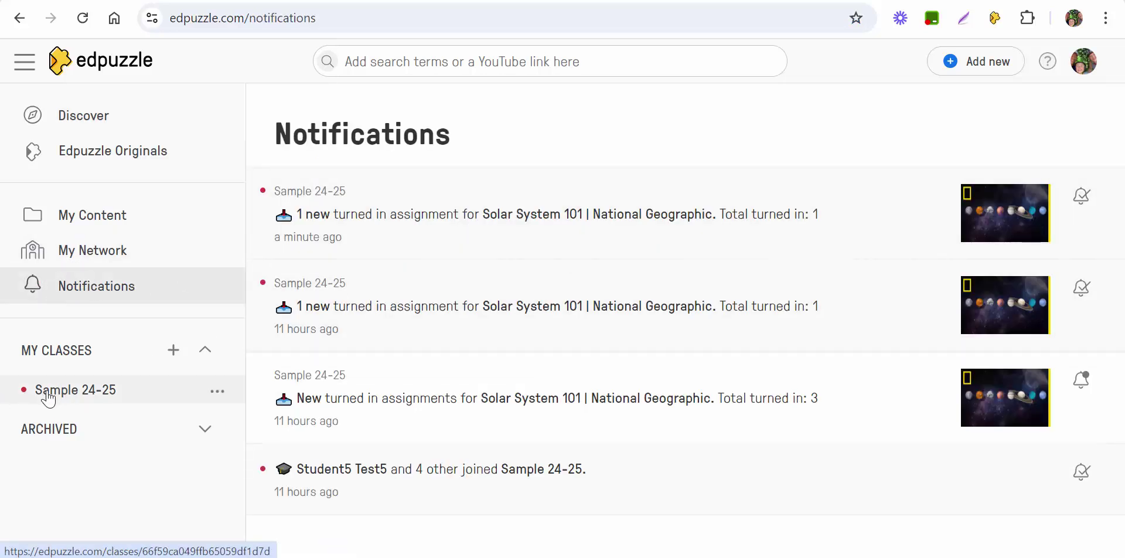
{"action": "left_click", "coordinate": [45, 397]}
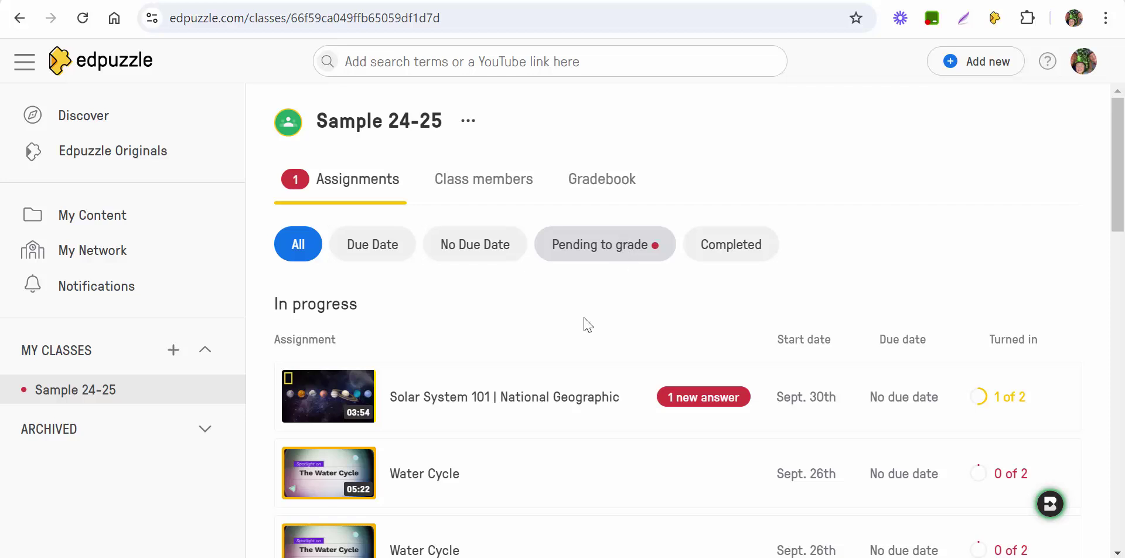
{"action": "left_click", "coordinate": [509, 416]}
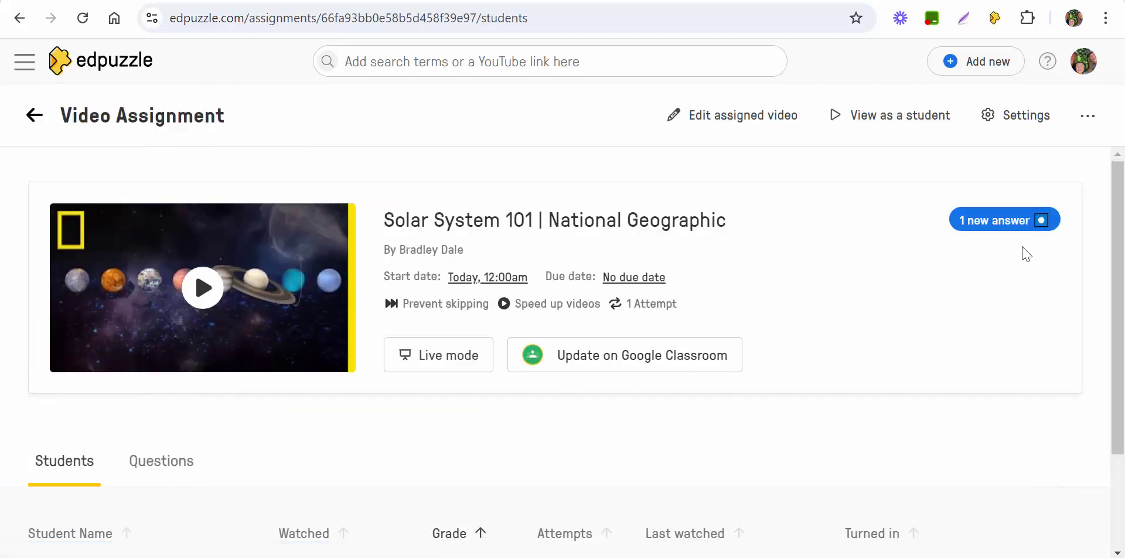
{"action": "scroll", "coordinate": [987, 298], "scroll_direction": "down", "scroll_amount": 2}
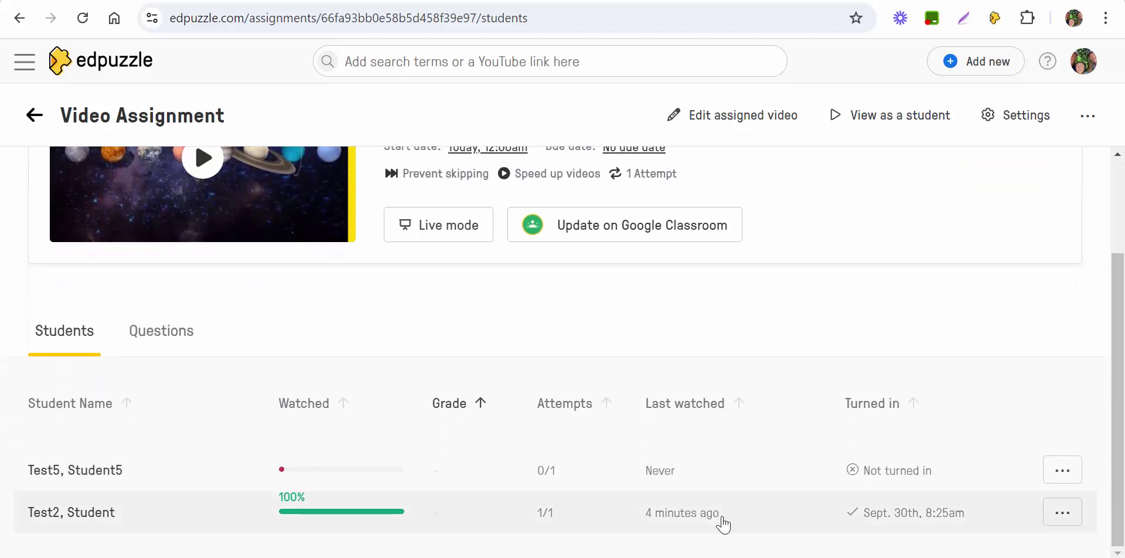
{"action": "scroll", "coordinate": [848, 450], "scroll_direction": "up", "scroll_amount": 1}
{"action": "scroll", "coordinate": [848, 450], "scroll_direction": "up", "scroll_amount": 2}
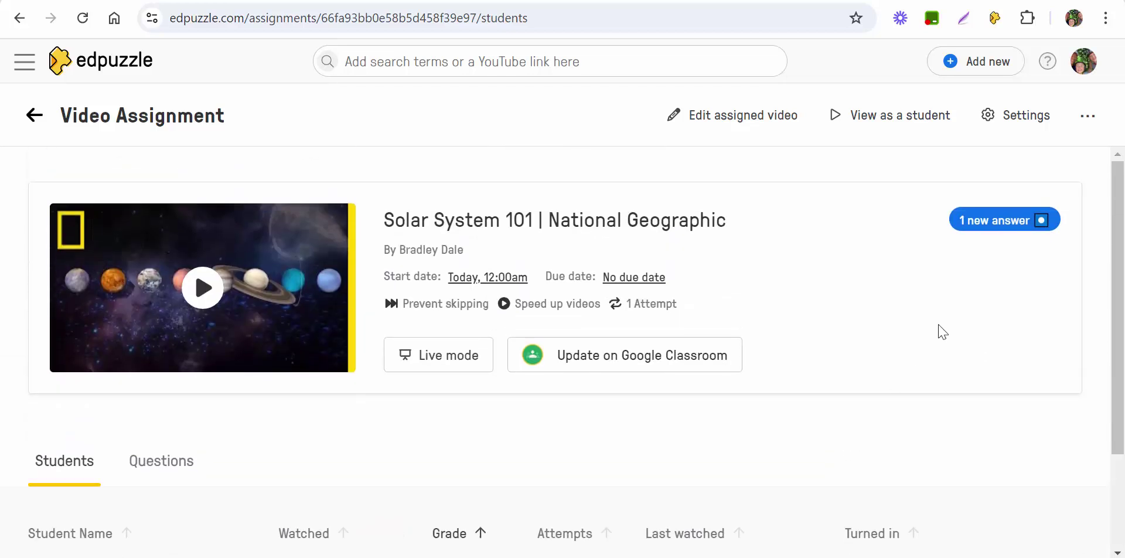
- Autograde the pending answer to "Which planet is the smallest?" using the ideal answer "Mercury is the smallest planet."
{"action": "left_click", "coordinate": [995, 229]}
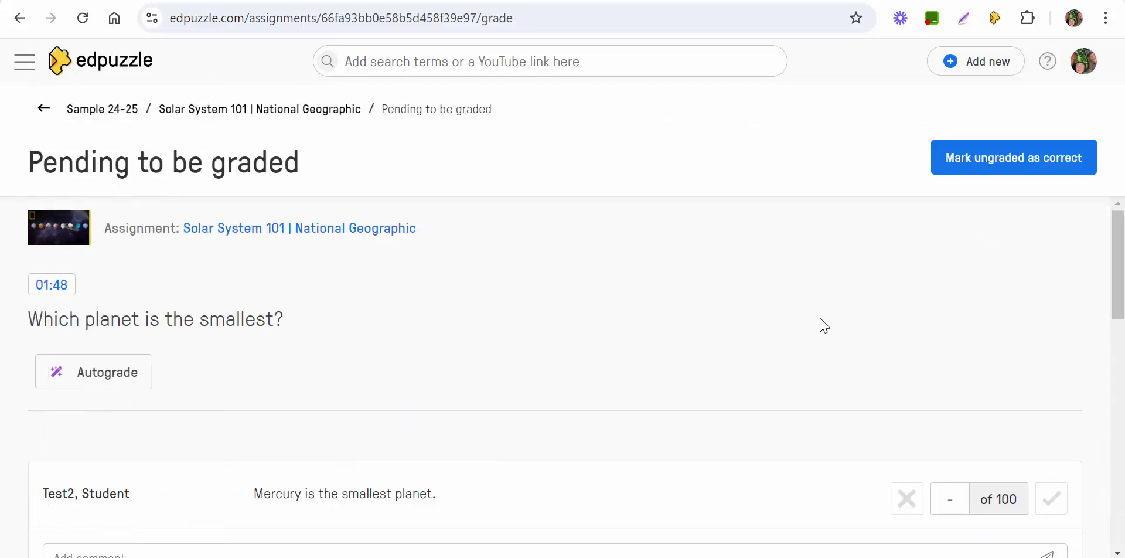
{"action": "scroll", "coordinate": [824, 325], "scroll_direction": "down", "scroll_amount": 1}
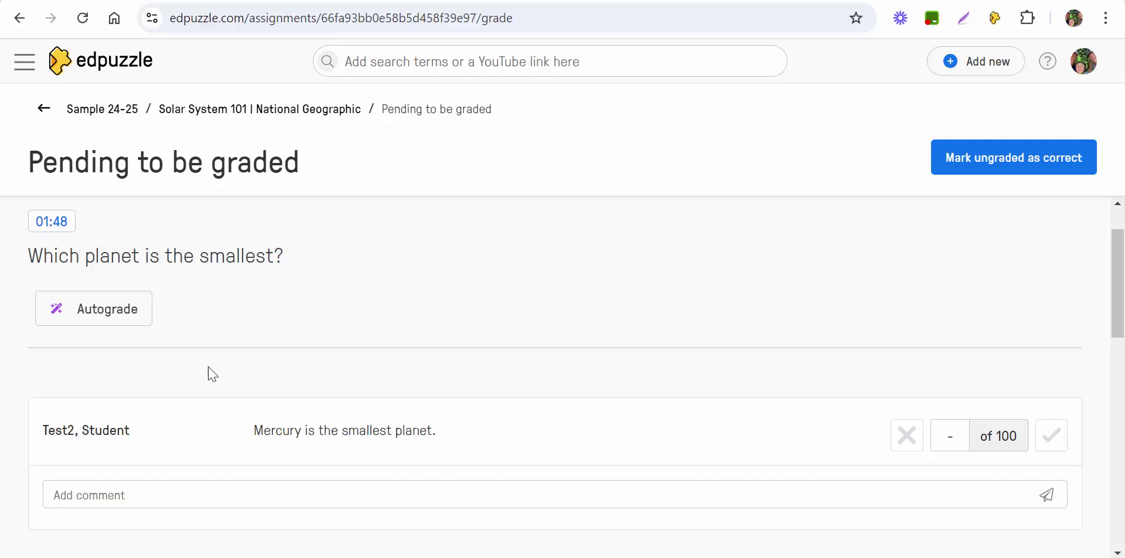
{"action": "left_click", "coordinate": [91, 314]}
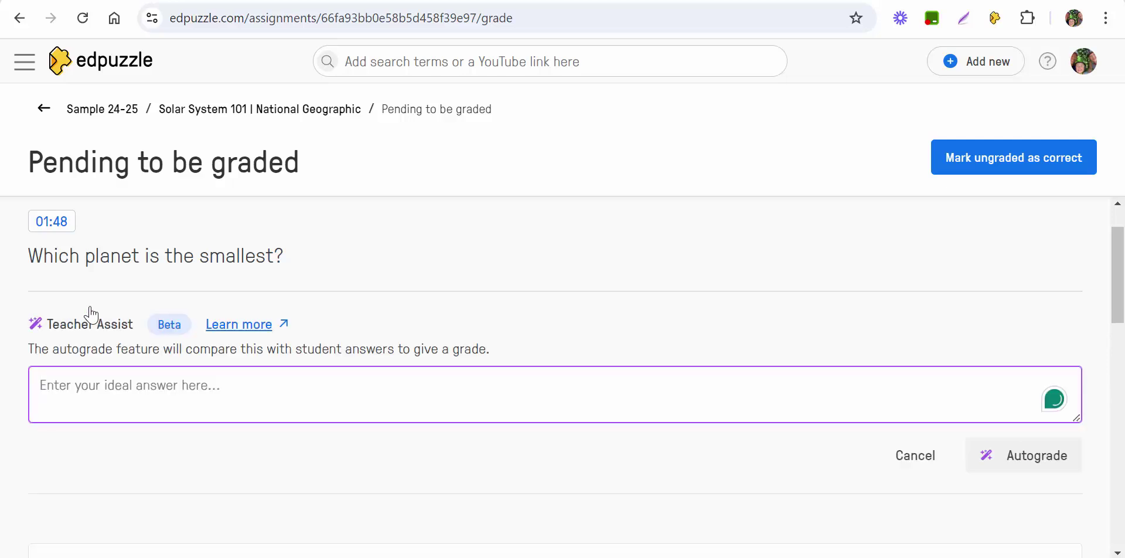
{"action": "type", "text": "Mercury is the smallest"}
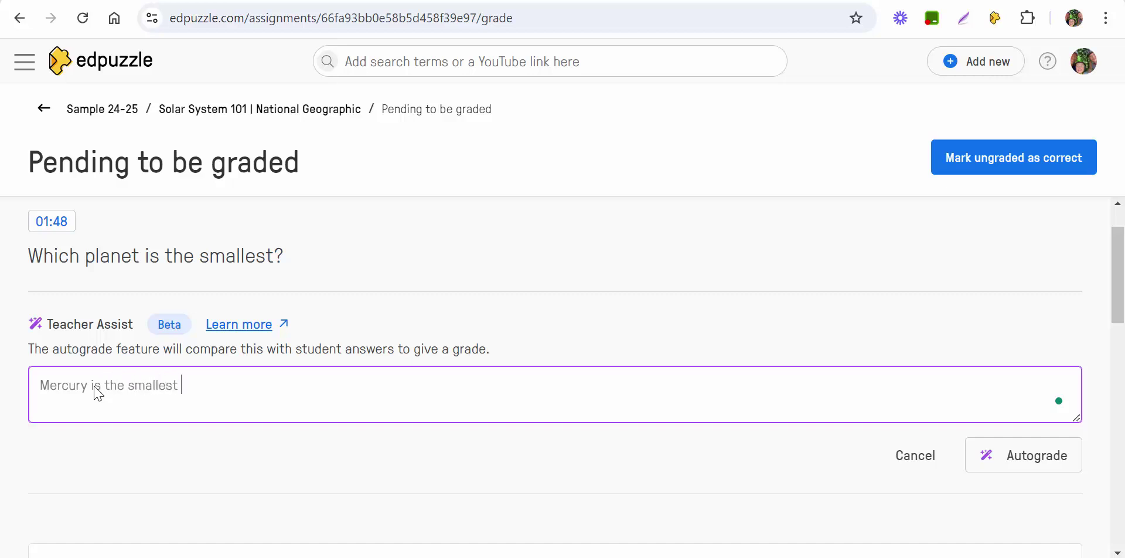
{"action": "type", "text": " planet."}
{"action": "left_click", "coordinate": [1034, 461]}
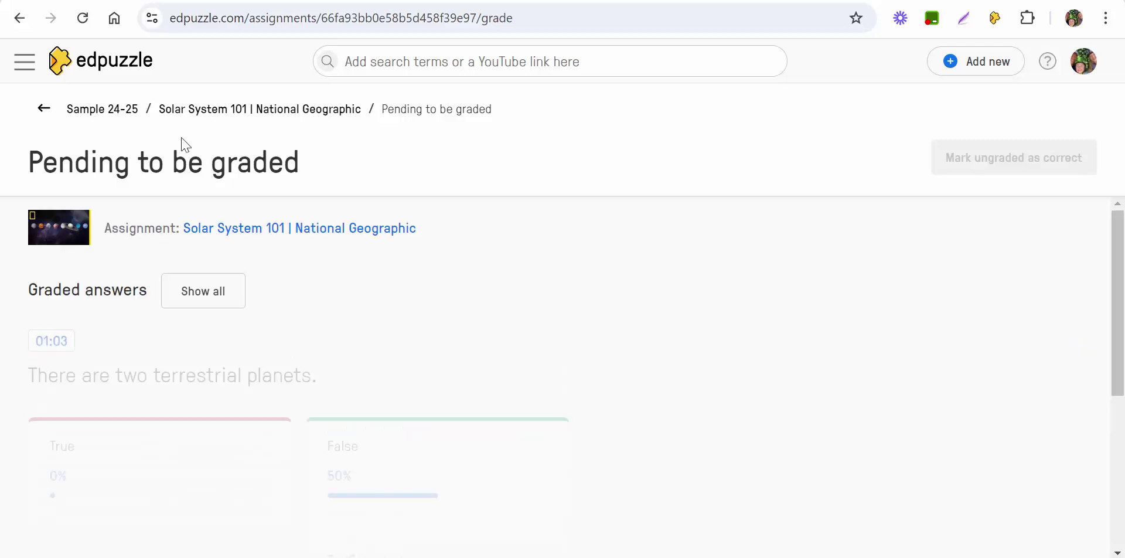
- Return to the assignment's student list and examine the graded student's analytics and question responses
{"action": "left_click", "coordinate": [45, 112]}
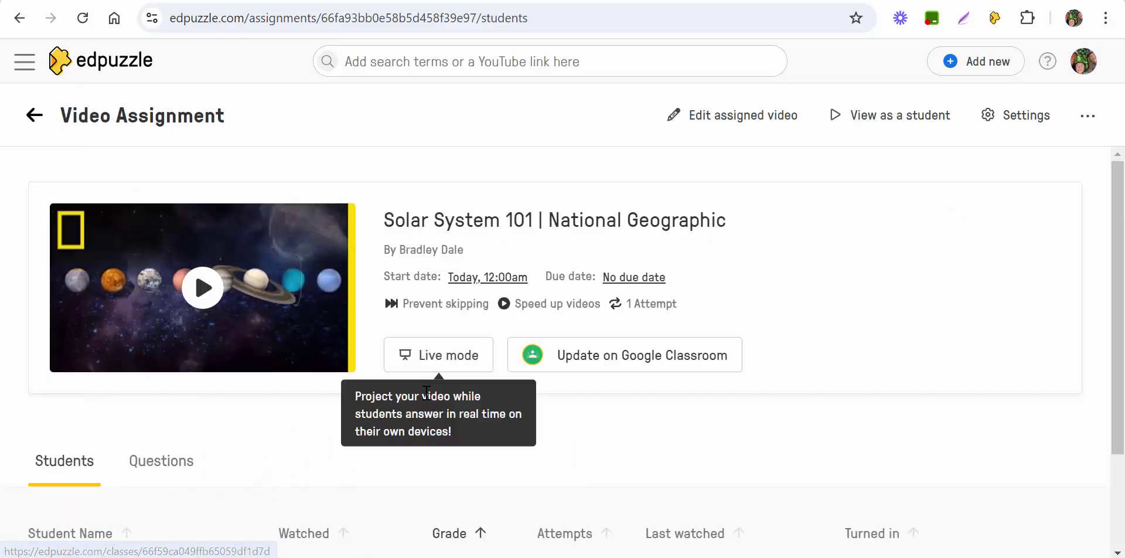
{"action": "scroll", "coordinate": [896, 387], "scroll_direction": "down", "scroll_amount": 2}
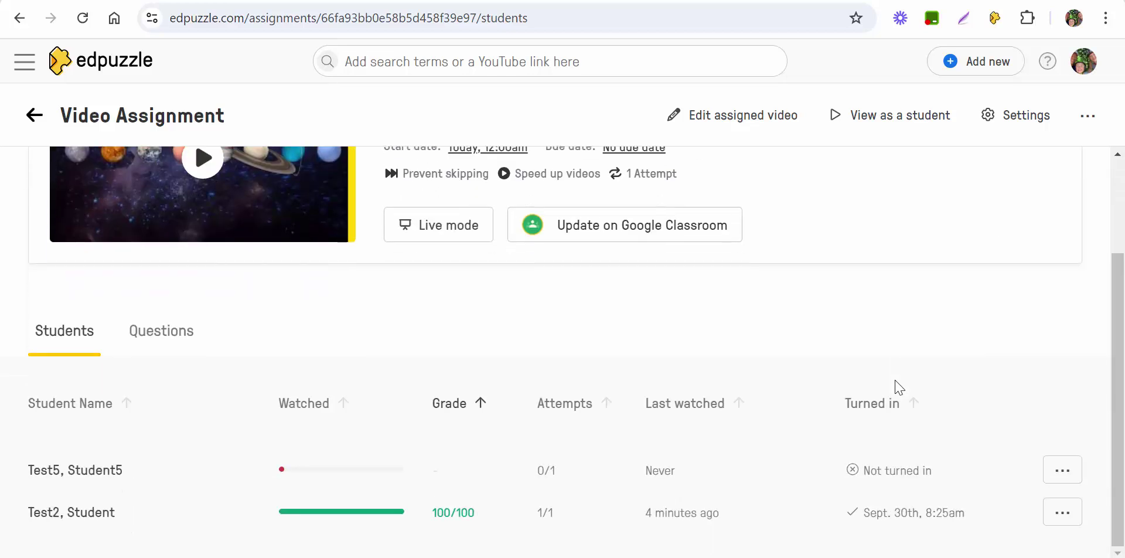
{"action": "left_click", "coordinate": [460, 516]}
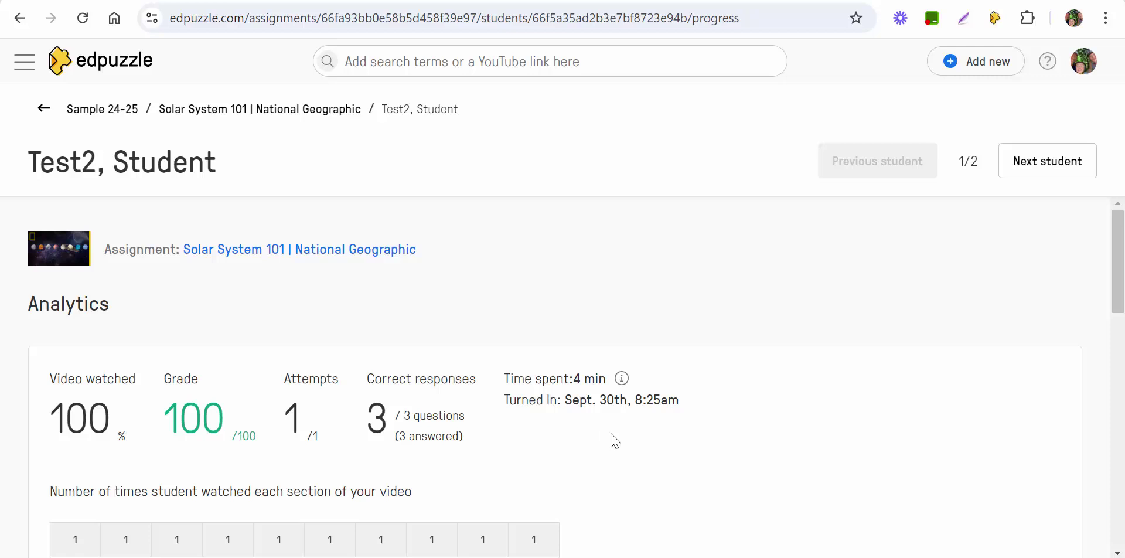
{"action": "scroll", "coordinate": [613, 440], "scroll_direction": "down", "scroll_amount": 12}
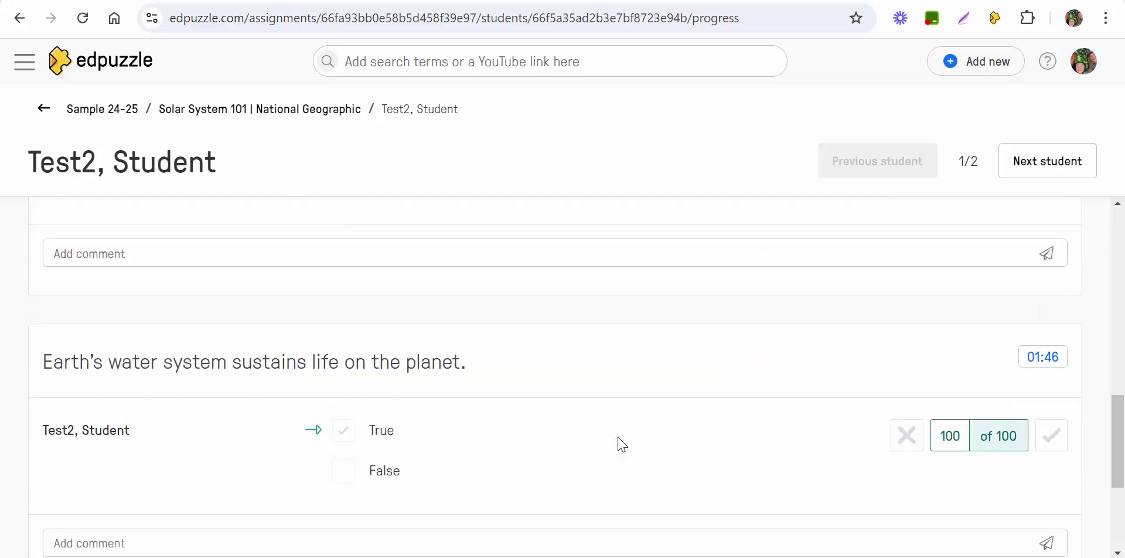
{"action": "scroll", "coordinate": [621, 443], "scroll_direction": "down", "scroll_amount": 5}
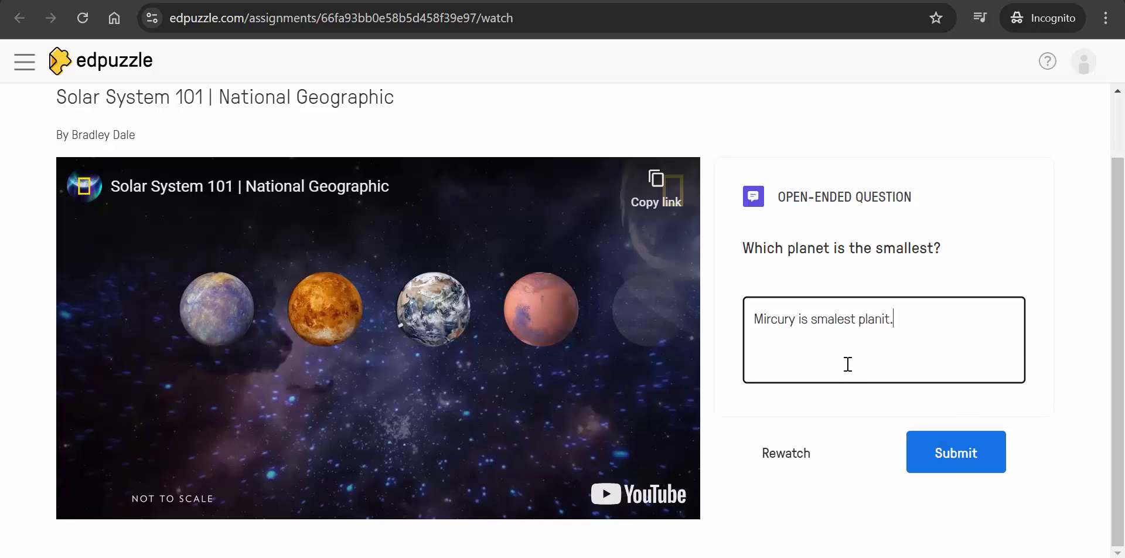
- In the student's incognito window, submit the open-ended answer "Mircury is smalest planit." and turn in the assignment
{"action": "left_click", "coordinate": [952, 455]}
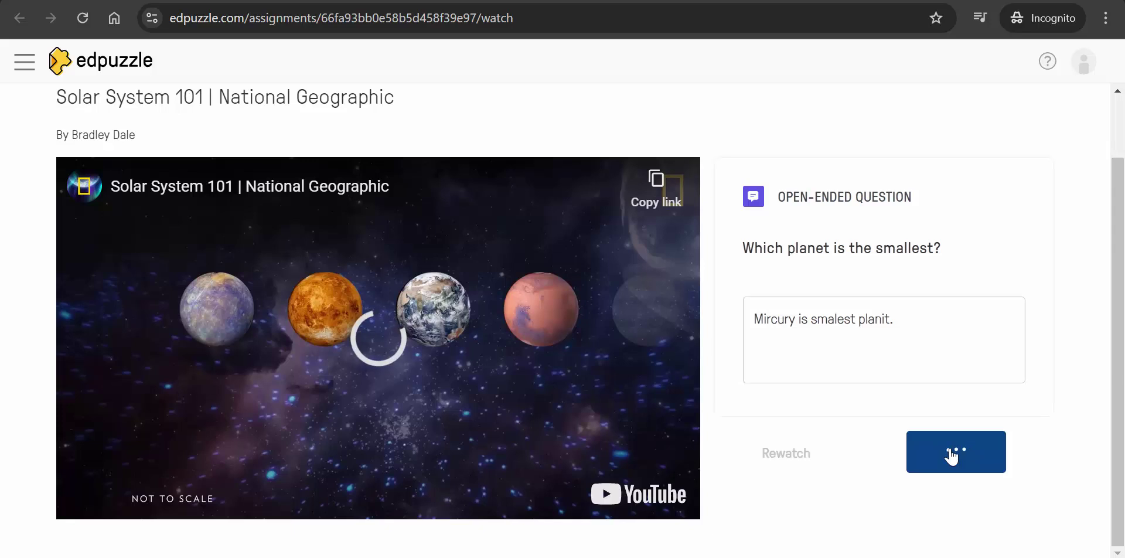
{"action": "left_click", "coordinate": [952, 455]}
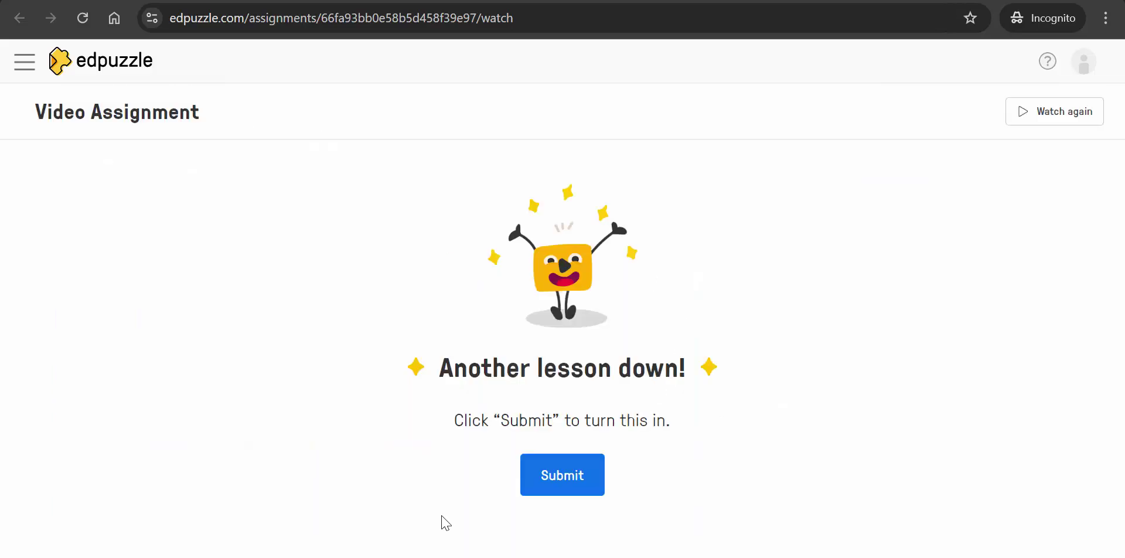
{"action": "left_click", "coordinate": [567, 494]}
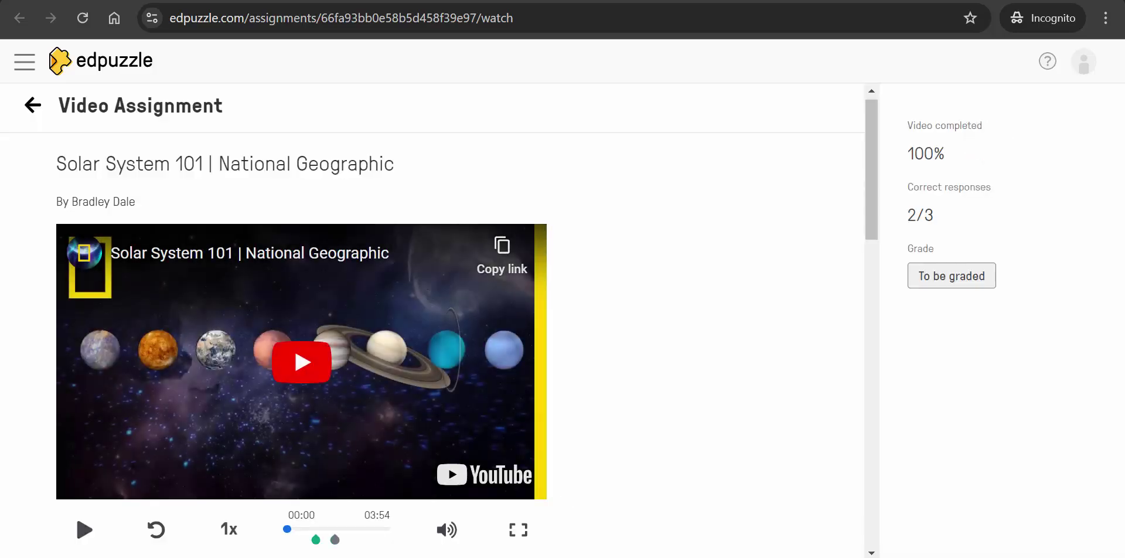
- Switch to the teacher's window and autograde the newly submitted smallest-planet answer against the saved ideal answer
{"action": "mouse_move", "coordinate": [583, 556]}
{"action": "left_click", "coordinate": [495, 527]}
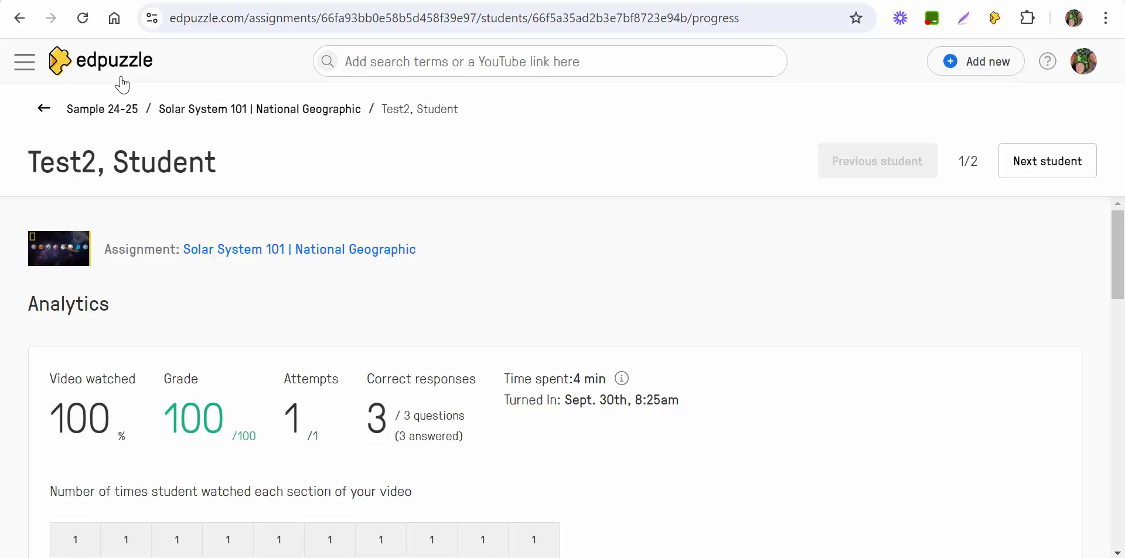
{"action": "left_click", "coordinate": [44, 108]}
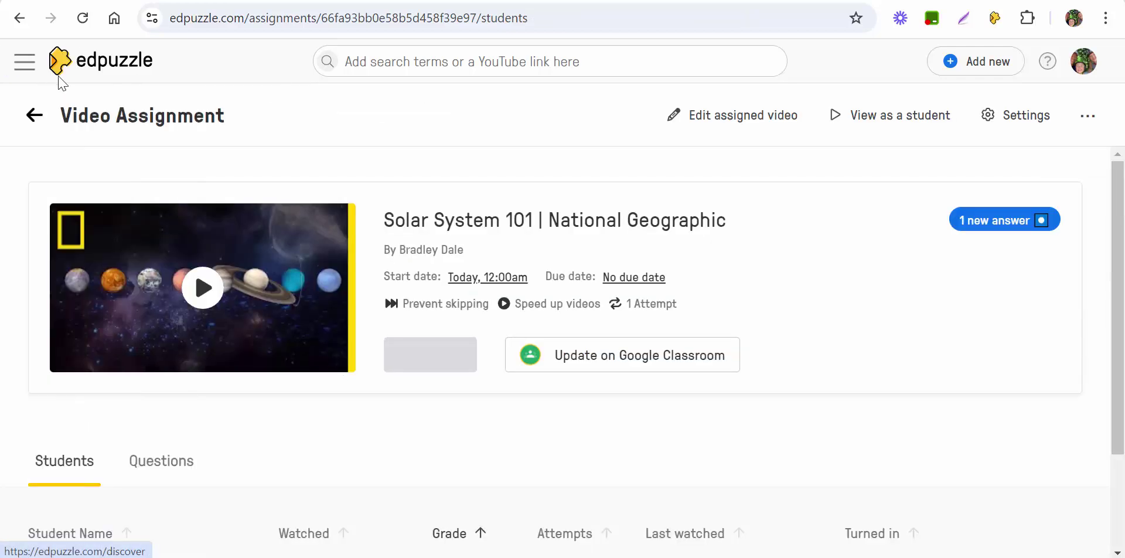
{"action": "left_click", "coordinate": [972, 222]}
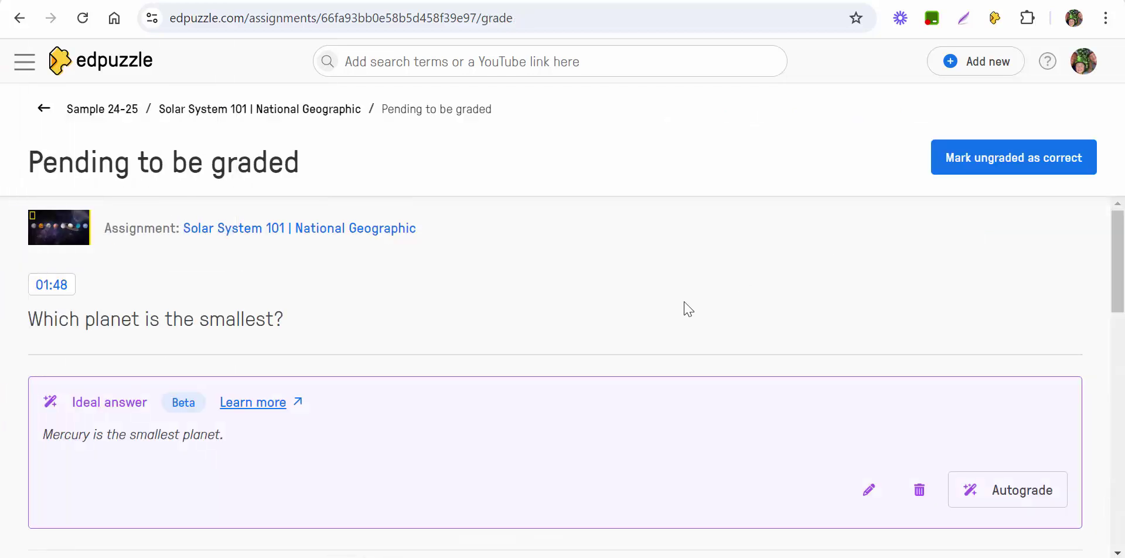
{"action": "scroll", "coordinate": [688, 309], "scroll_direction": "down", "scroll_amount": 1}
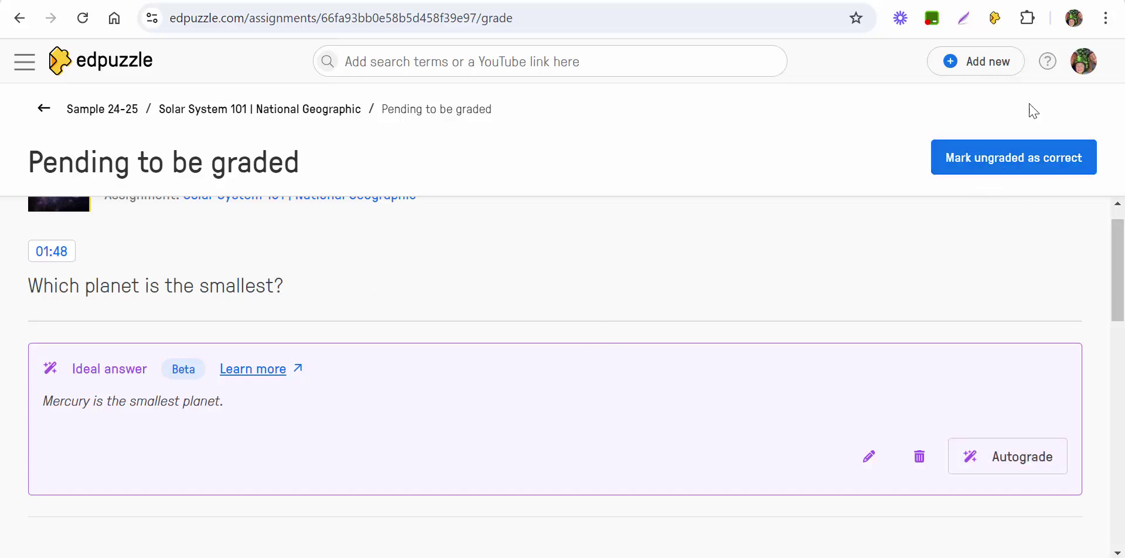
{"action": "scroll", "coordinate": [952, 231], "scroll_direction": "up", "scroll_amount": 1}
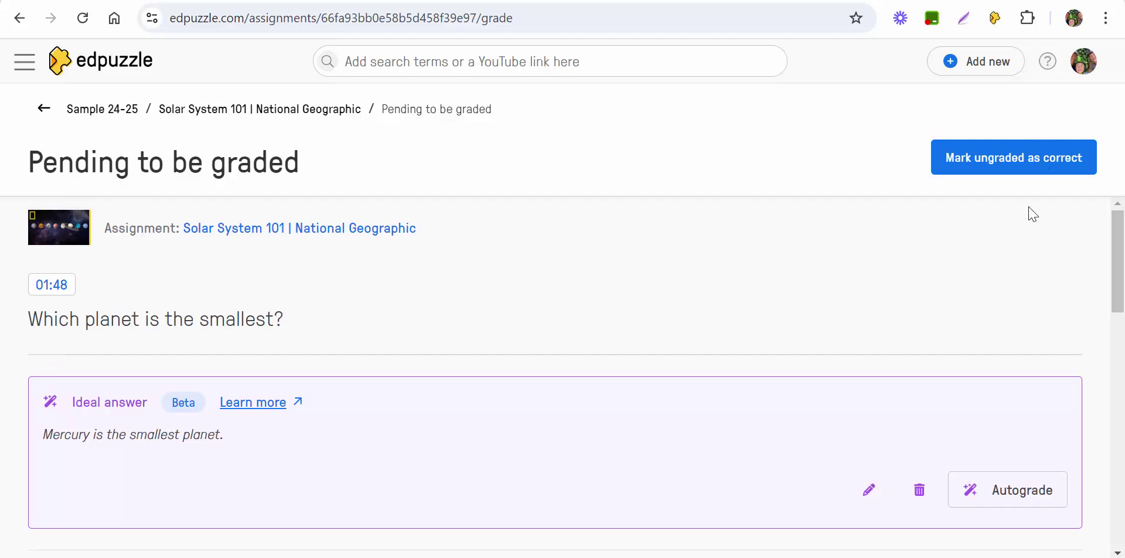
{"action": "scroll", "coordinate": [920, 228], "scroll_direction": "down", "scroll_amount": 2}
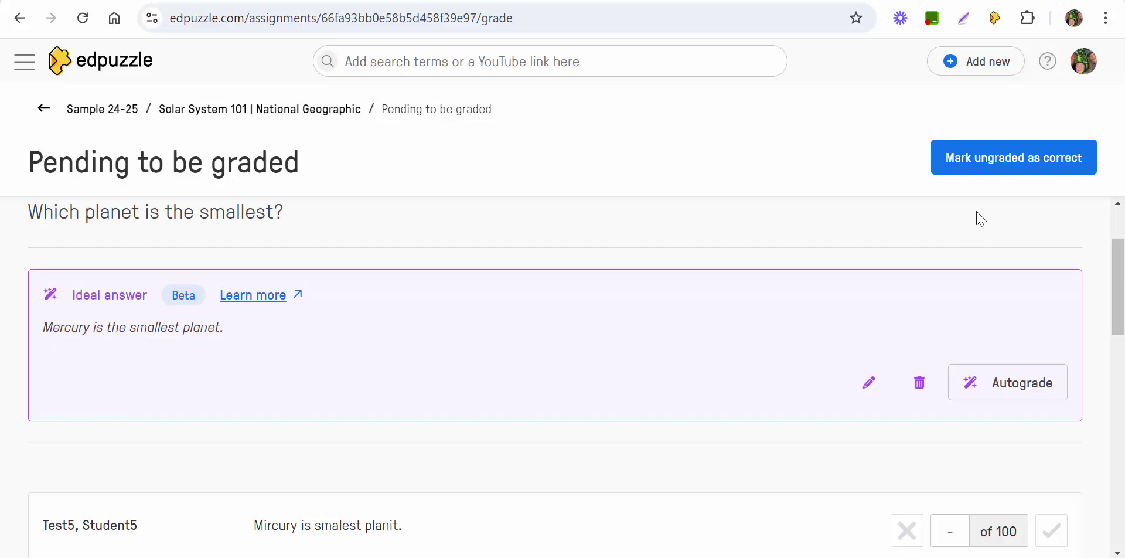
{"action": "left_click", "coordinate": [1002, 390]}
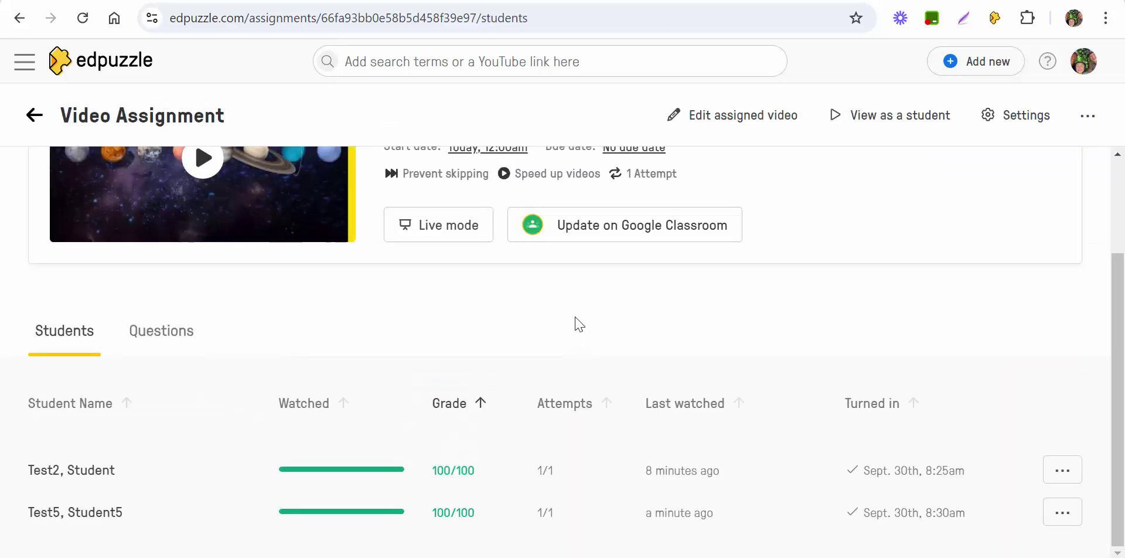
- Open the progress page of the student who just turned in the assignment and examine the graded responses
{"action": "left_click", "coordinate": [326, 521]}
{"action": "scroll", "coordinate": [661, 454], "scroll_direction": "down", "scroll_amount": 10}
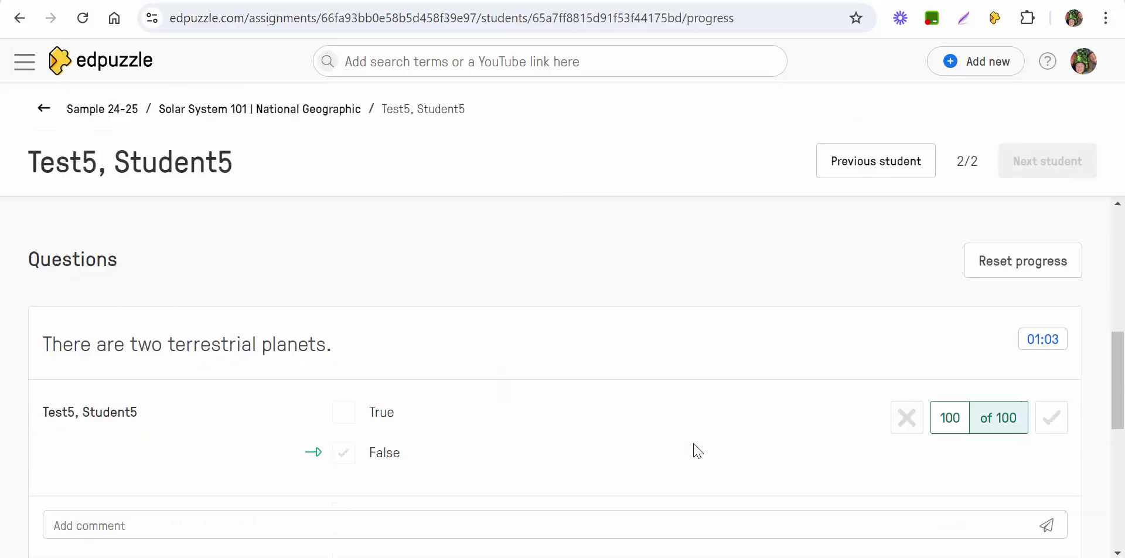
{"action": "scroll", "coordinate": [697, 451], "scroll_direction": "down", "scroll_amount": 8}
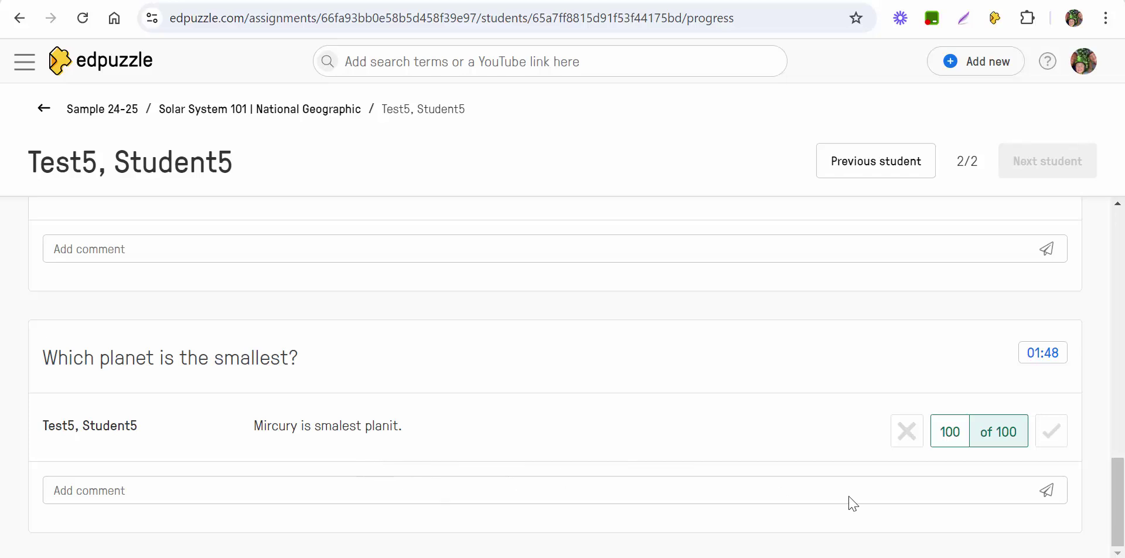
{"action": "left_click", "coordinate": [904, 434]}
{"action": "left_click", "coordinate": [905, 440]}
{"action": "left_click", "coordinate": [918, 434]}
{"action": "left_click", "coordinate": [920, 435]}
- Post the comment "Make sure to spell correctly." on the student's answer to "Which planet is the smallest?"
{"action": "left_click", "coordinate": [692, 498]}
{"action": "left_click", "coordinate": [1048, 498]}
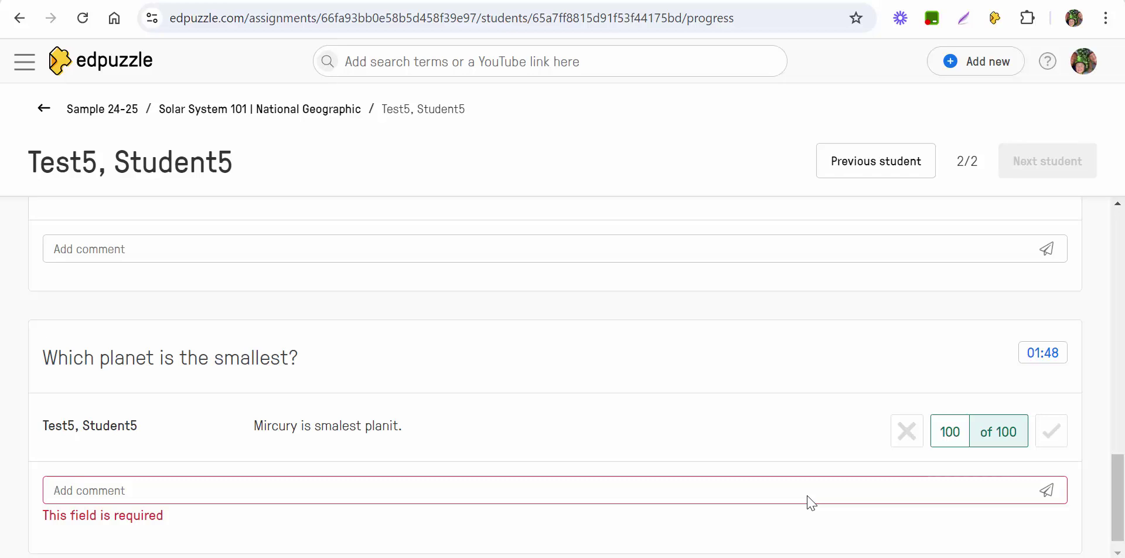
{"action": "type", "text": "Make sure to sp"}
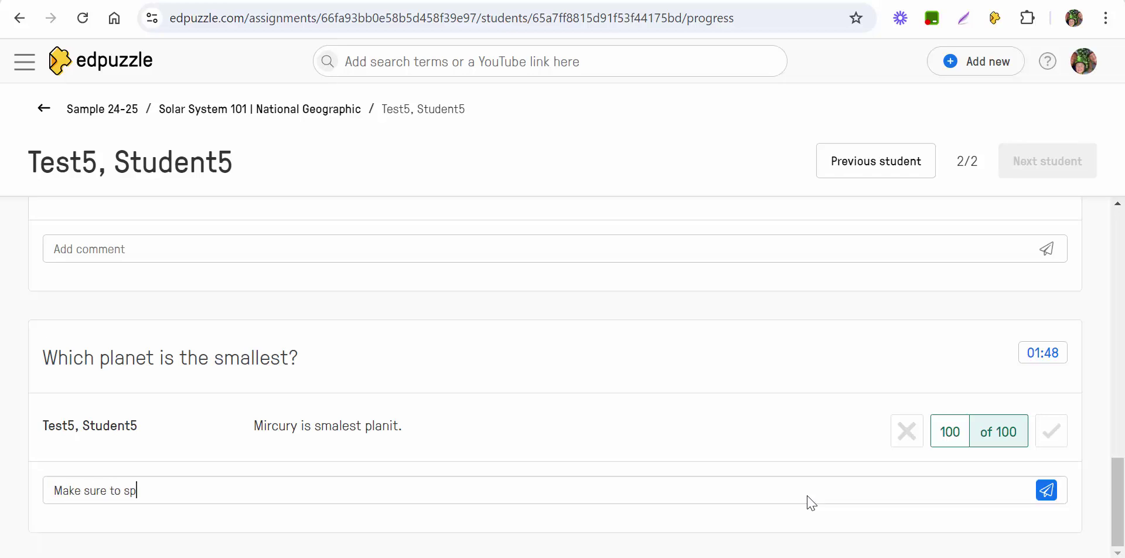
{"action": "type", "text": "ell correctly."}
{"action": "left_click", "coordinate": [1048, 490]}
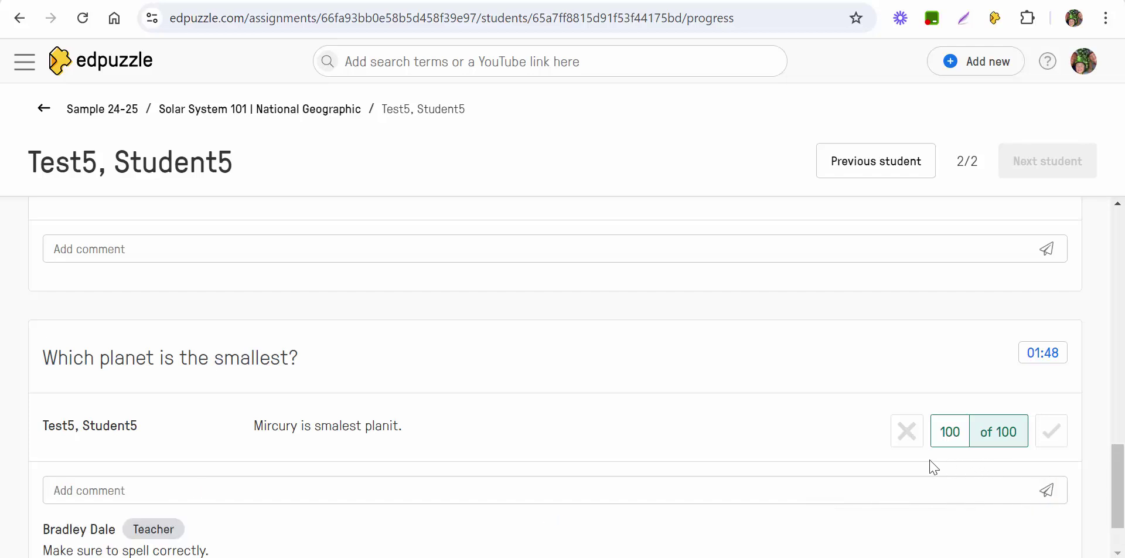
- In the student's incognito window, open the notification about the teacher's comment and review the graded Solar System 101 assignment
{"action": "scroll", "coordinate": [855, 413], "scroll_direction": "up", "scroll_amount": 5}
{"action": "scroll", "coordinate": [855, 413], "scroll_direction": "up", "scroll_amount": 10}
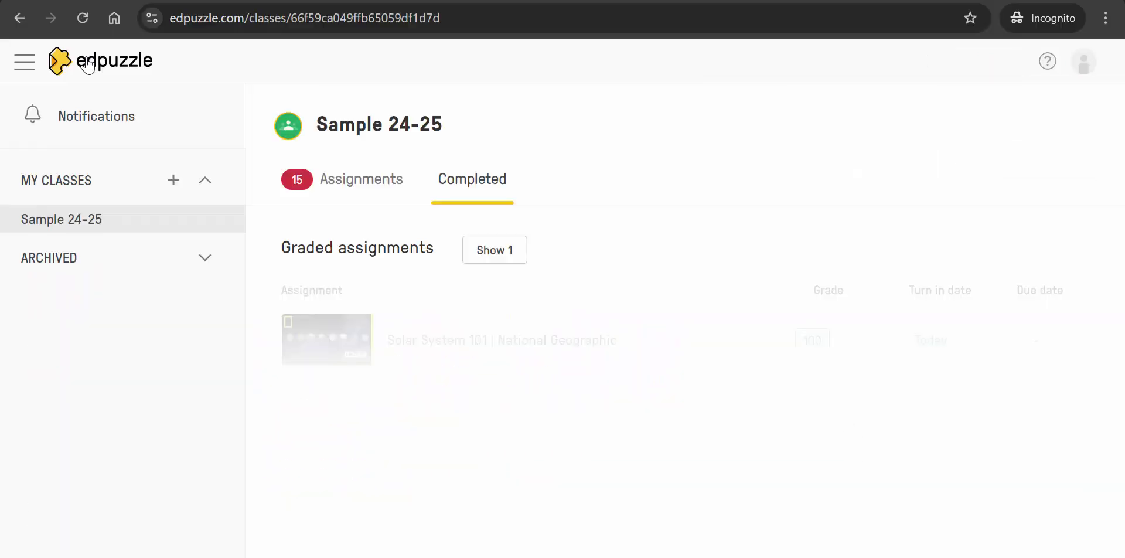
{"action": "left_click", "coordinate": [82, 116]}
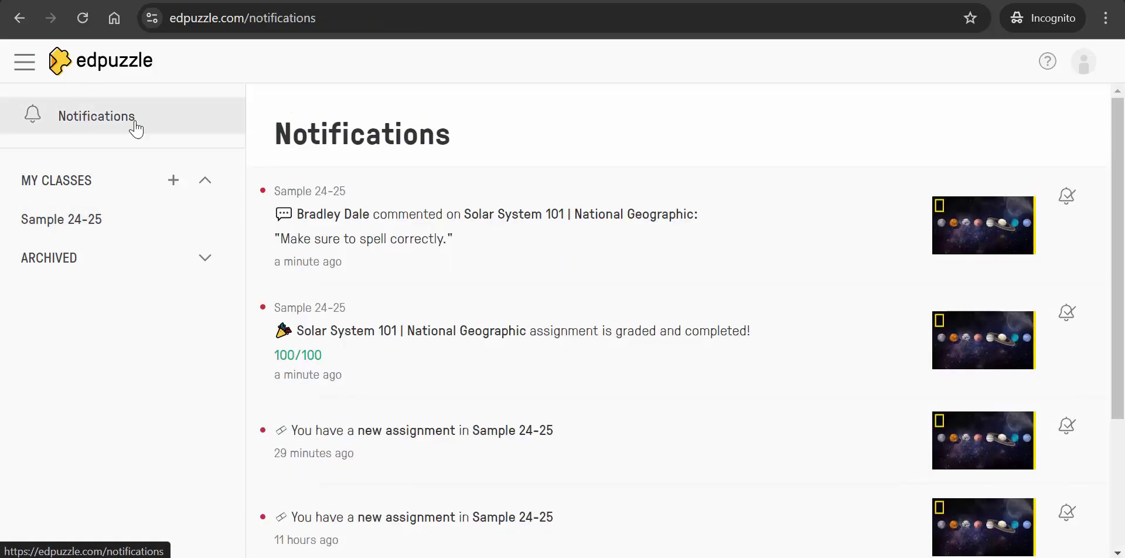
{"action": "left_click", "coordinate": [524, 239]}
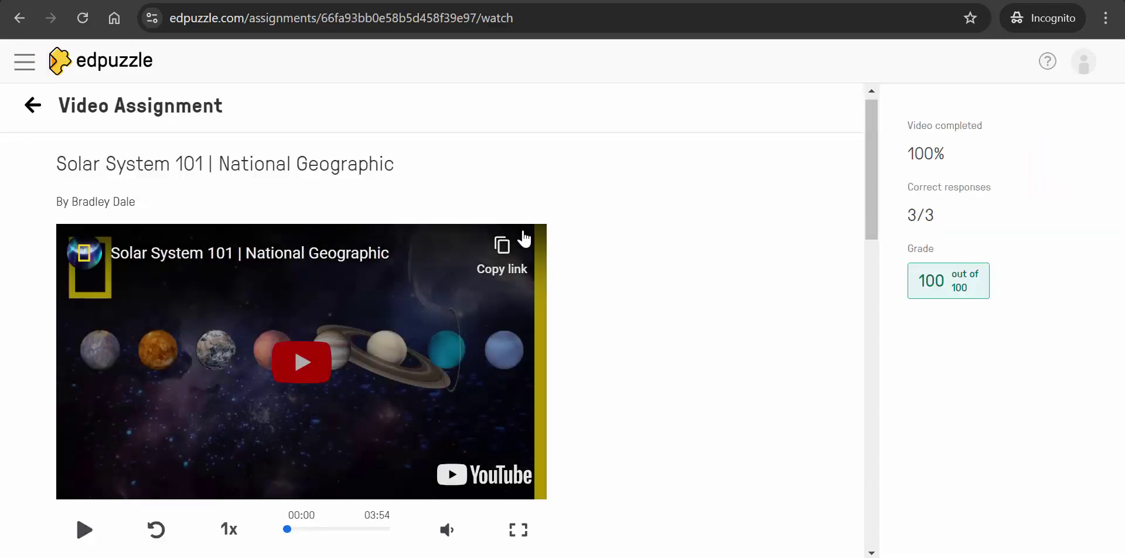
{"action": "scroll", "coordinate": [620, 315], "scroll_direction": "down", "scroll_amount": 1}
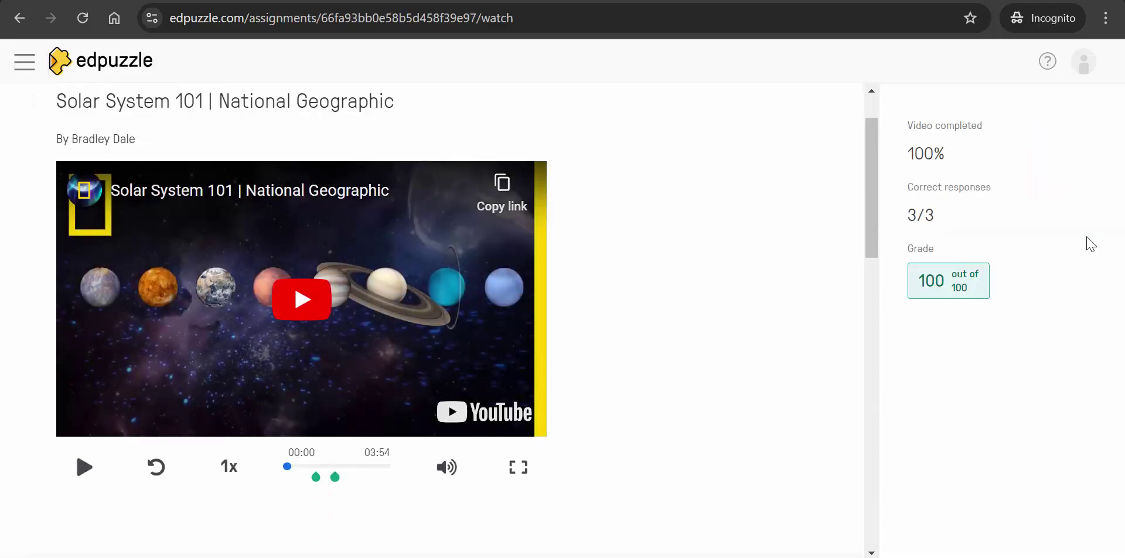
{"action": "scroll", "coordinate": [676, 307], "scroll_direction": "down", "scroll_amount": 4}
{"action": "scroll", "coordinate": [681, 308], "scroll_direction": "down", "scroll_amount": 14}
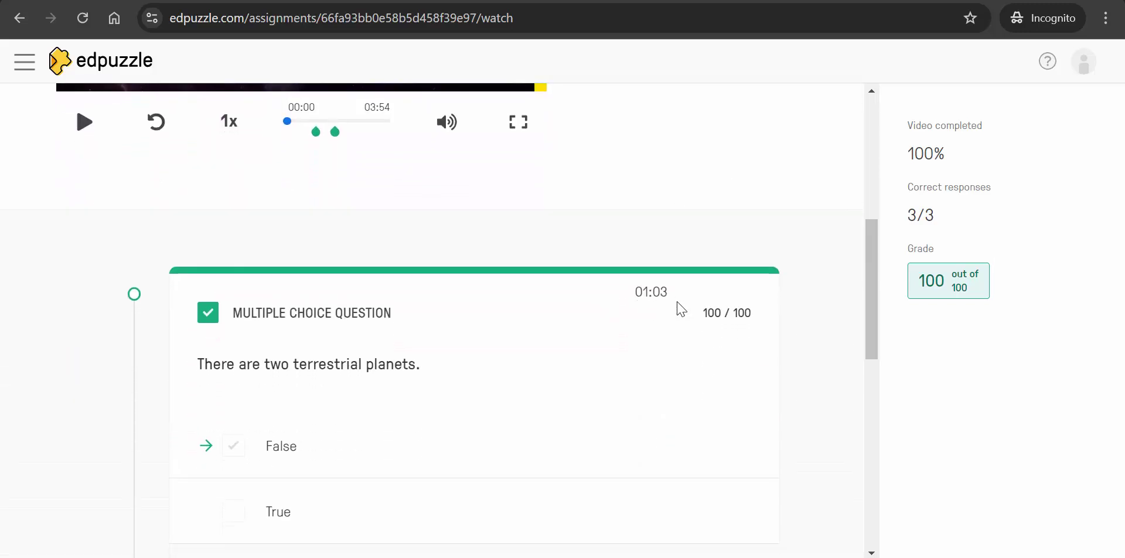